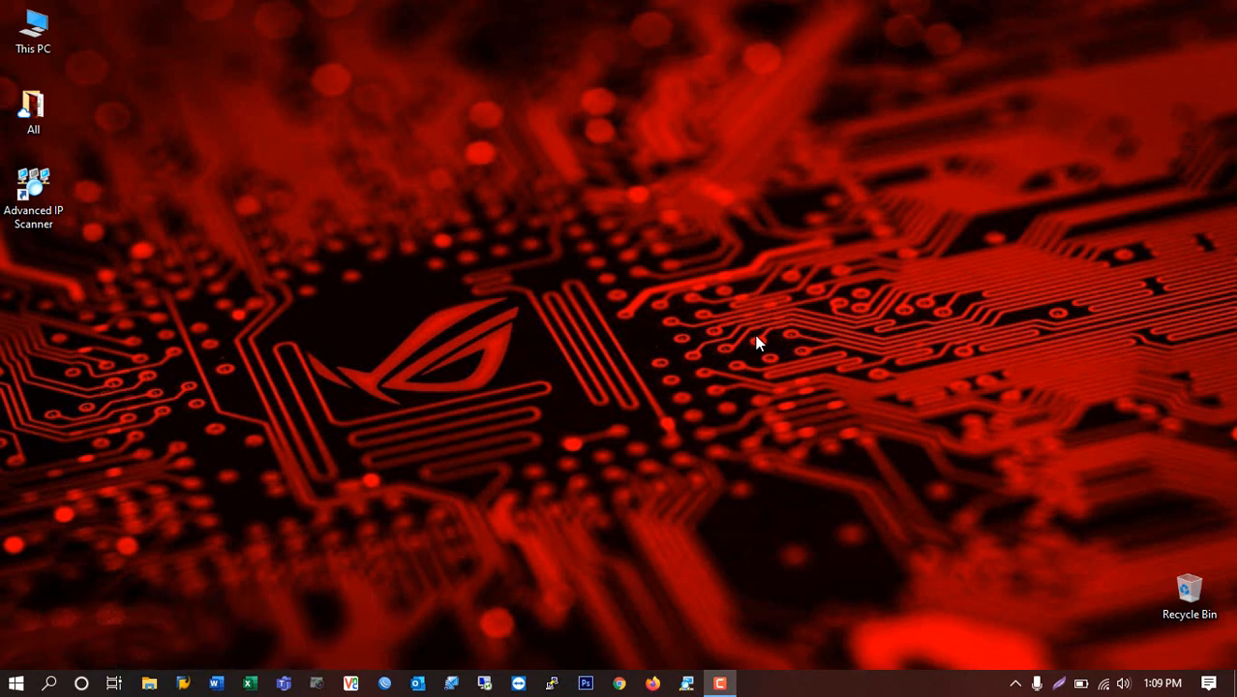
Launch Google Chrome from the taskbar.
{"action": "left_click", "coordinate": [618, 684]}
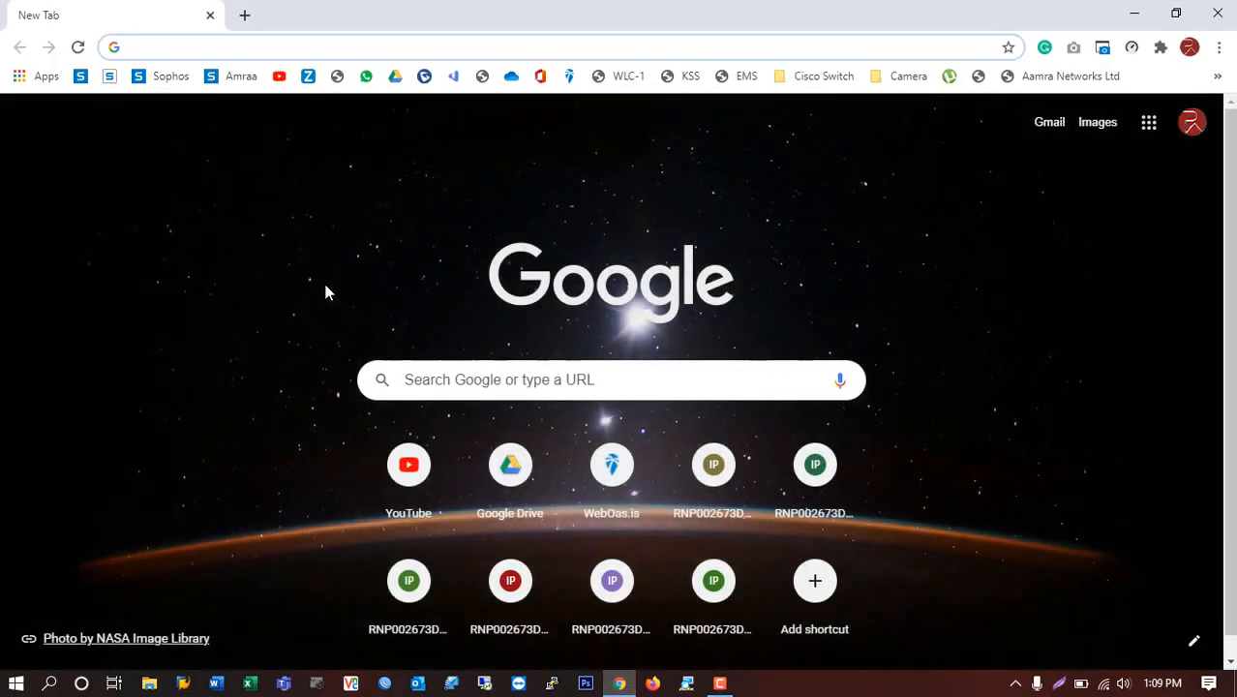
Go to 172.16.30.9 in Chrome to load the Hikvision NVR login page.
{"action": "left_click", "coordinate": [235, 55]}
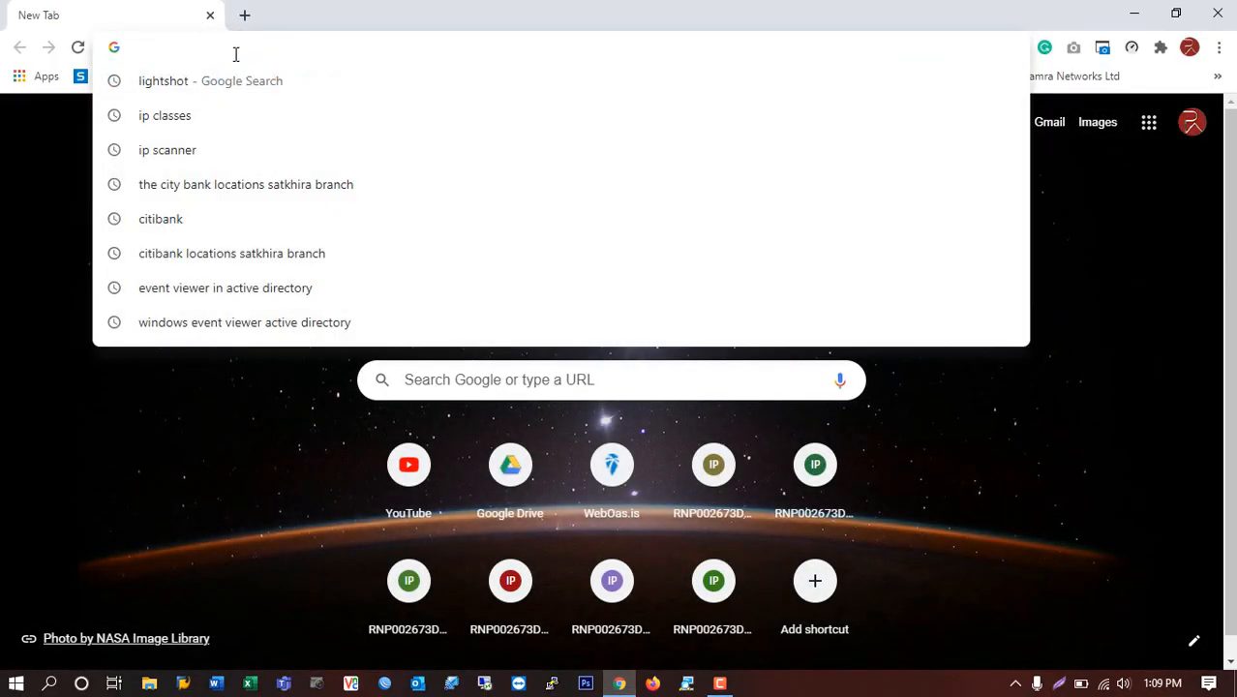
{"action": "type", "text": "172.1"}
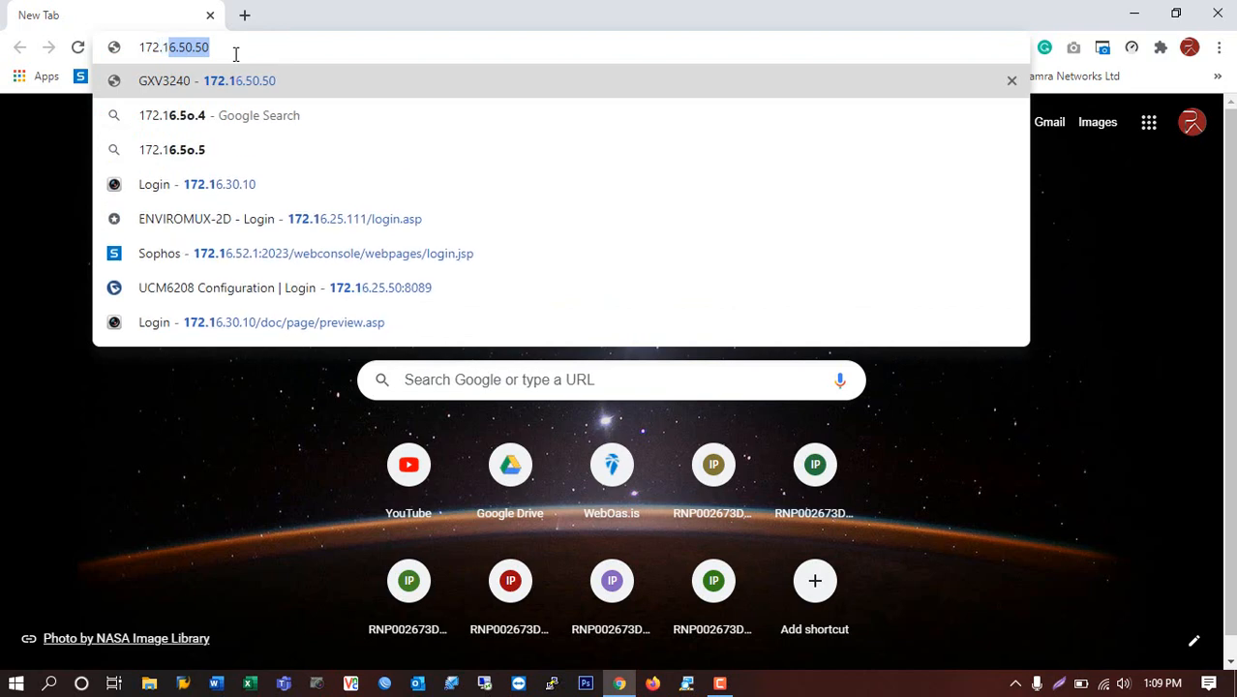
{"action": "type", "text": "6.30.9"}
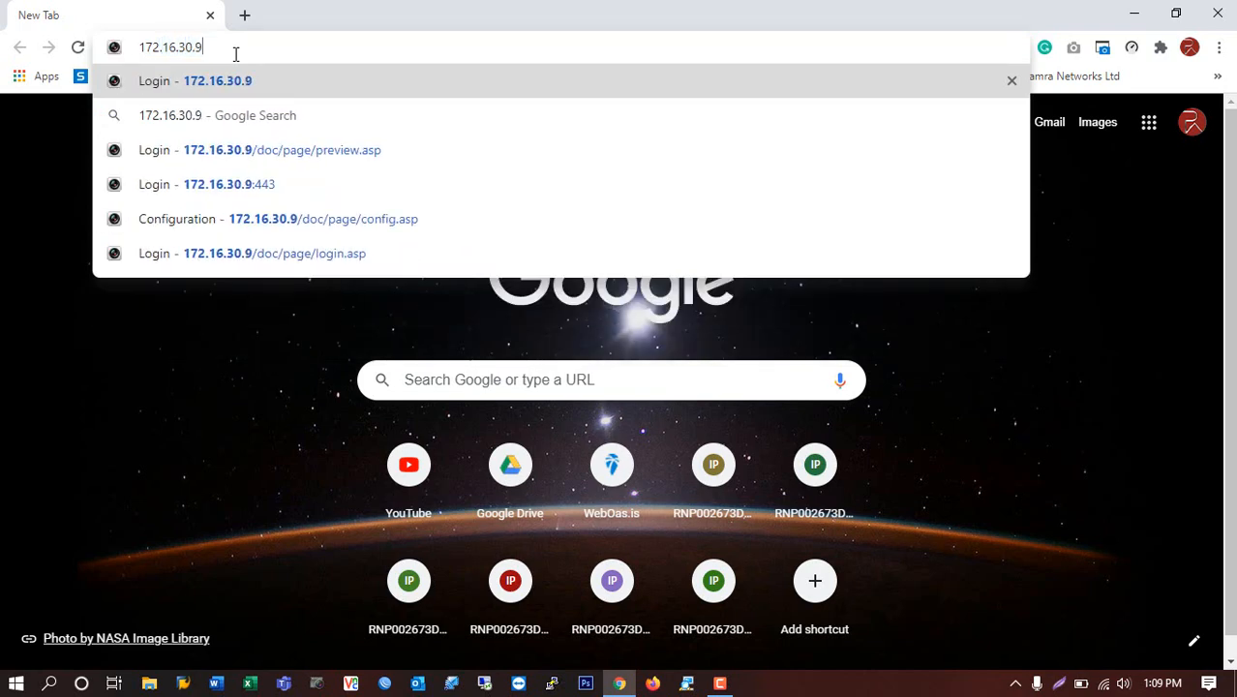
{"action": "key", "text": "Return"}
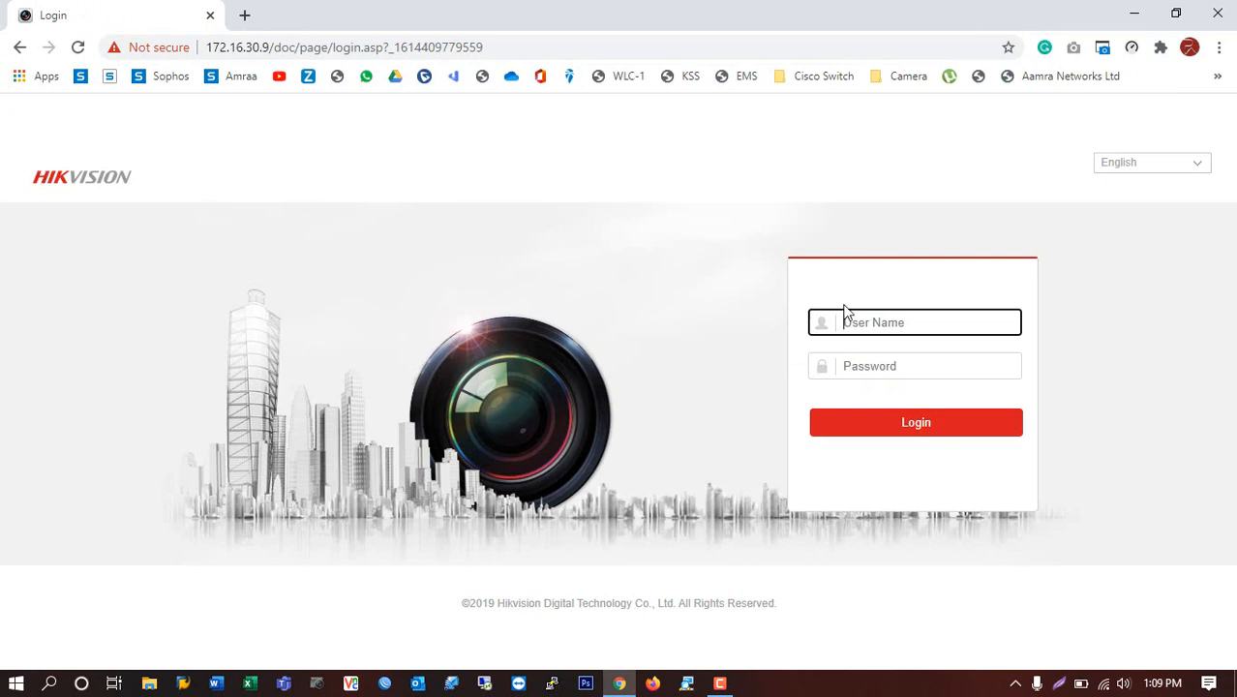
Log in as admin with the account password and go to the Configuration page.
{"action": "type", "text": "admin"}
{"action": "key", "text": "Tab"}
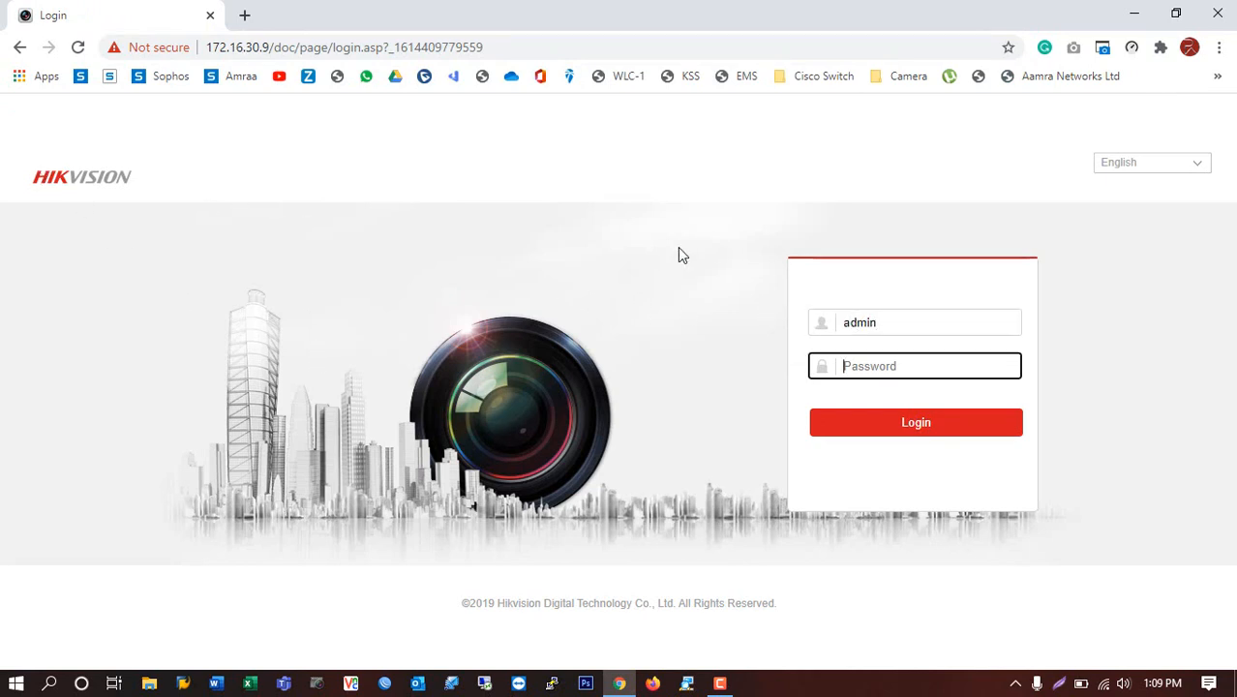
{"action": "type", "text": "a"}
{"action": "key", "text": "BackSpace"}
{"action": "type", "text": "ad••••••••••"}
{"action": "key", "text": "Return"}
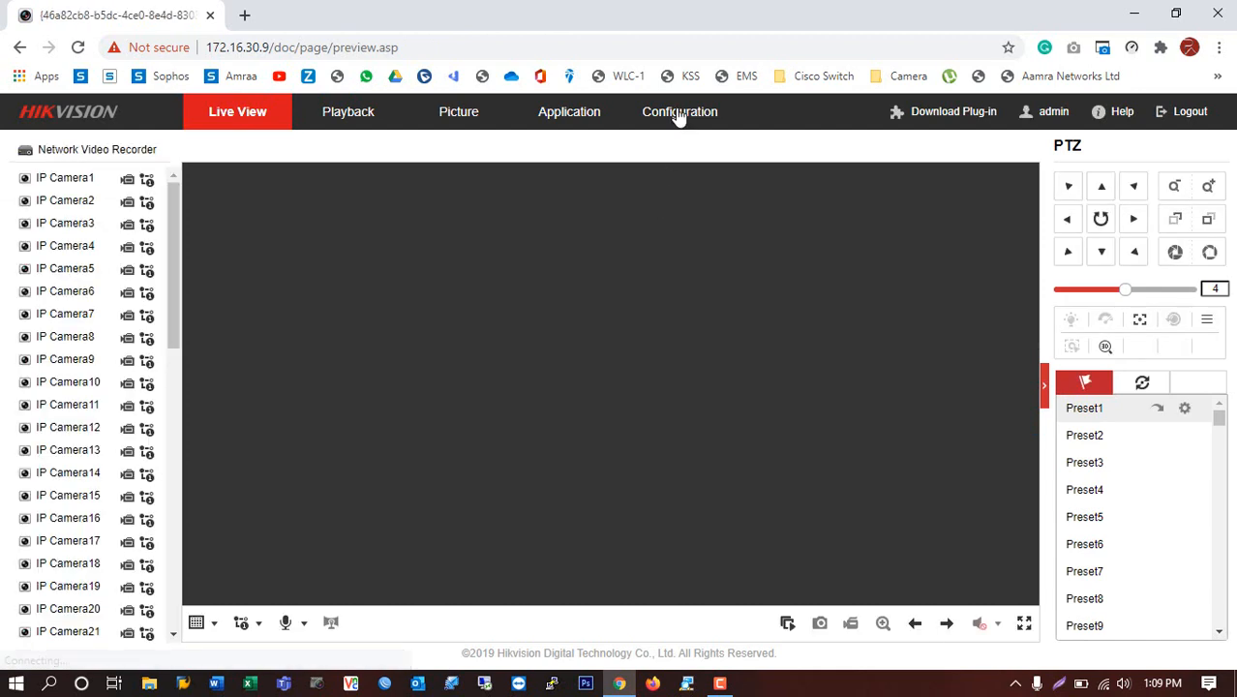
{"action": "left_click", "coordinate": [678, 113]}
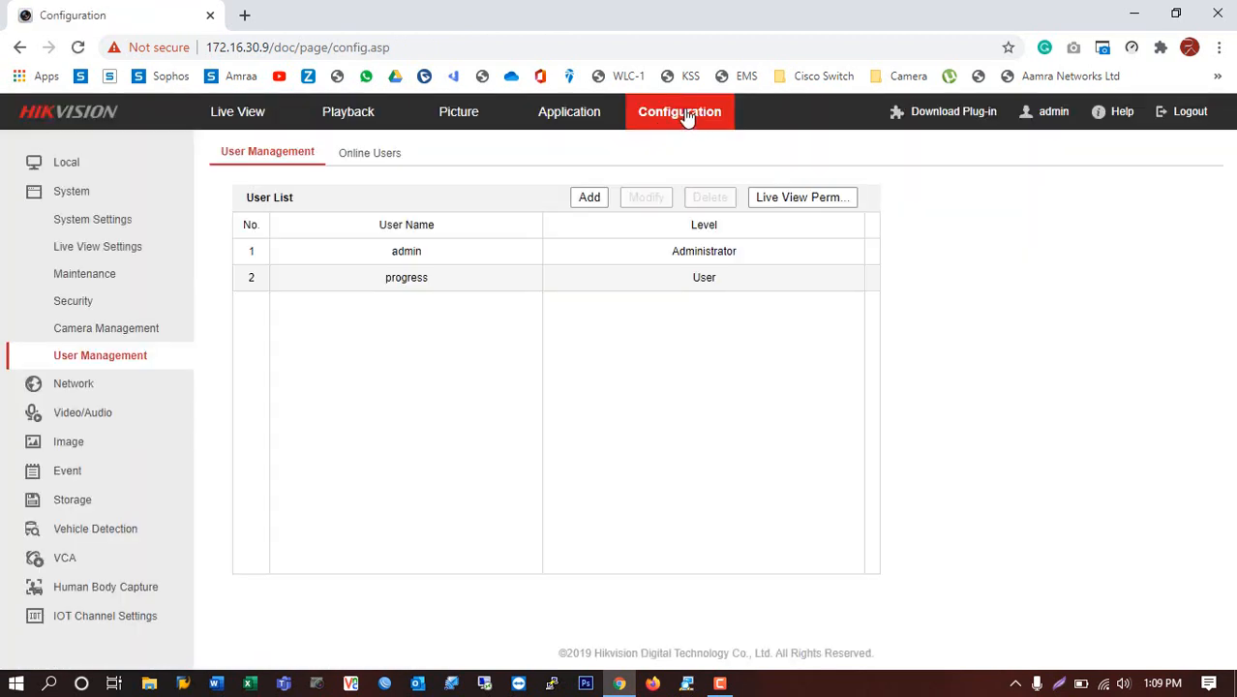
Review the admin and progress users in the list, then start adding a new user.
{"action": "left_click", "coordinate": [67, 195]}
{"action": "left_click", "coordinate": [67, 198]}
{"action": "left_click", "coordinate": [484, 253]}
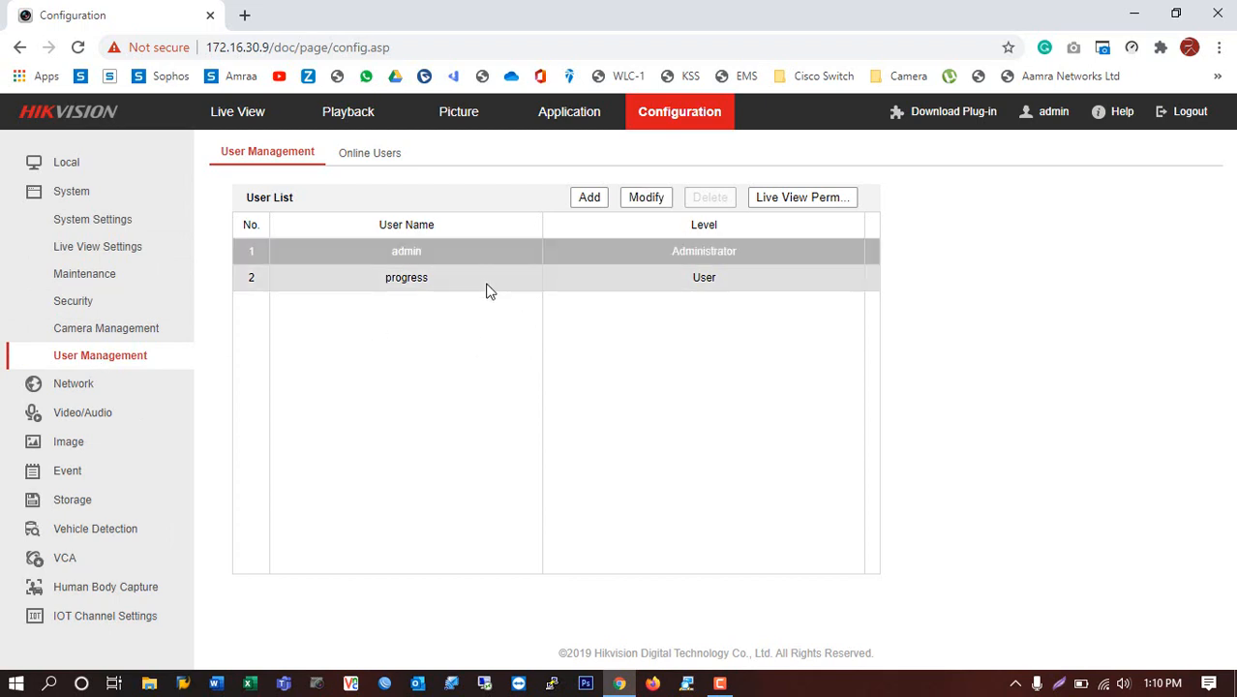
{"action": "left_click", "coordinate": [489, 279]}
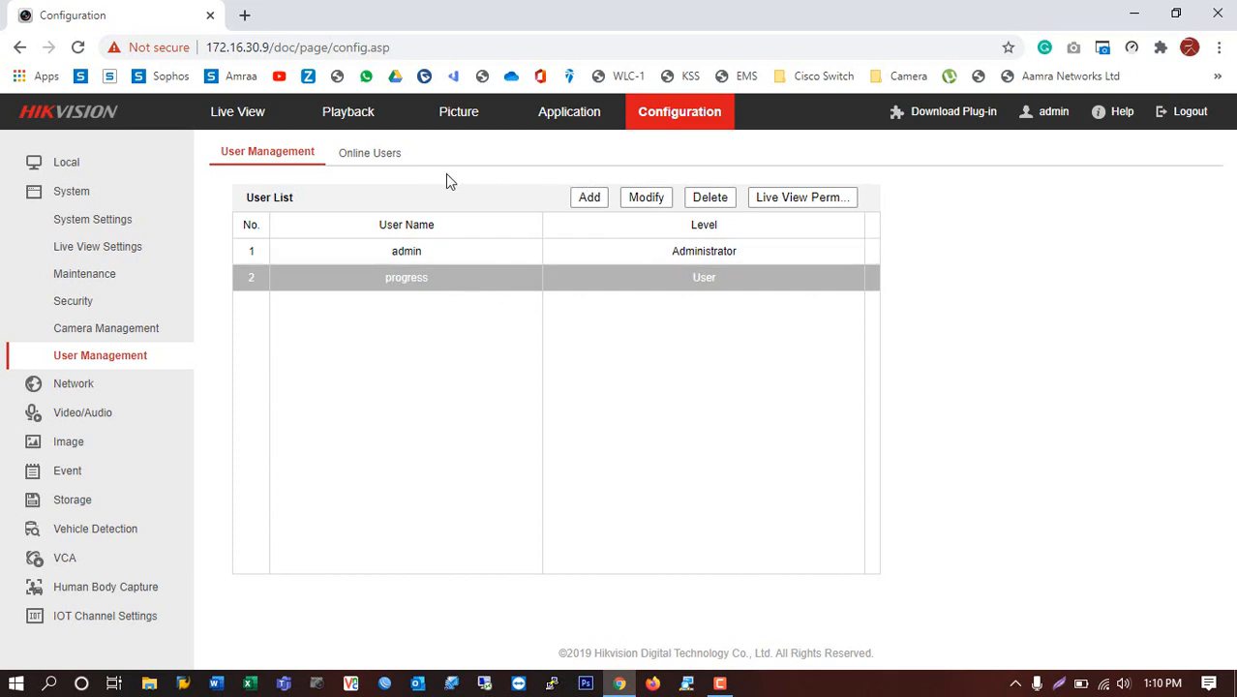
{"action": "left_click", "coordinate": [590, 198]}
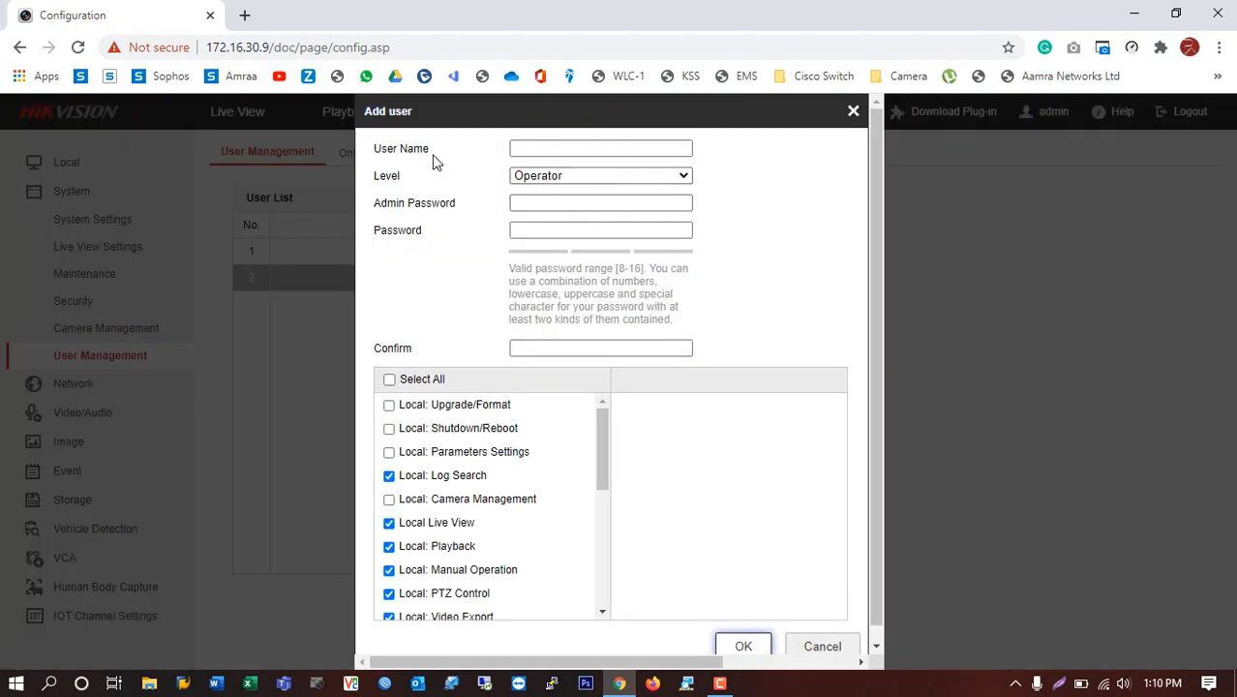
Name the new user 'Test' and set its level to User.
{"action": "left_click", "coordinate": [555, 151]}
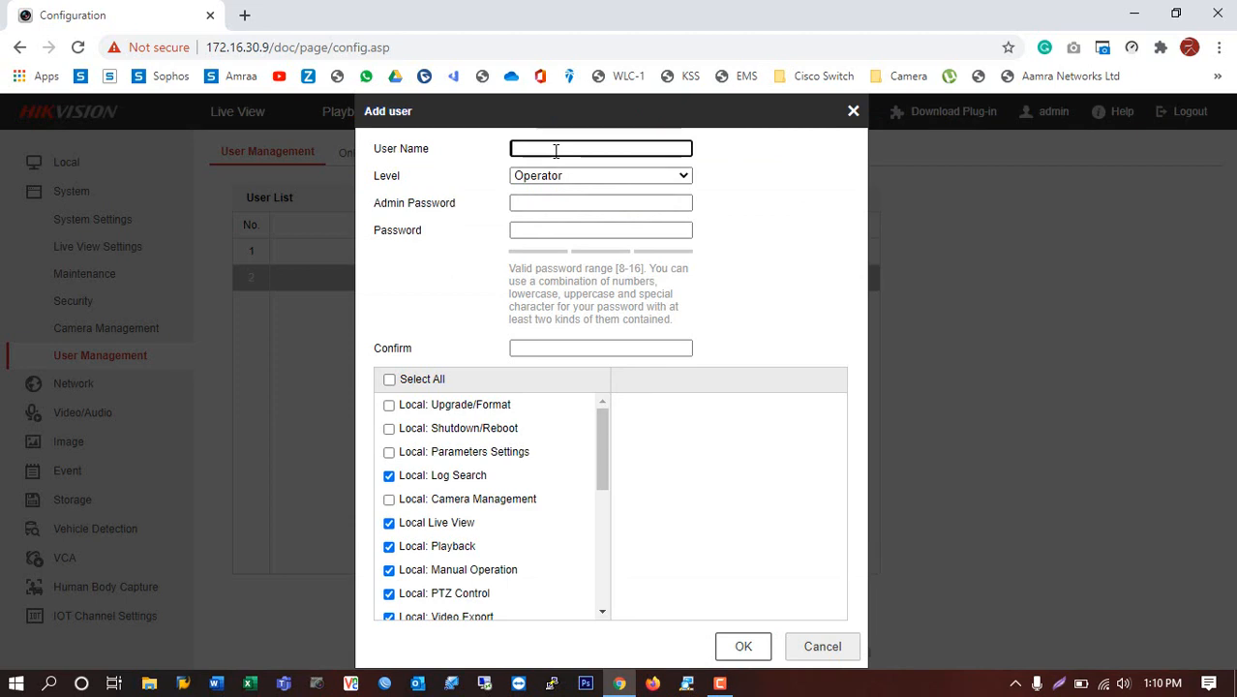
{"action": "type", "text": "Test"}
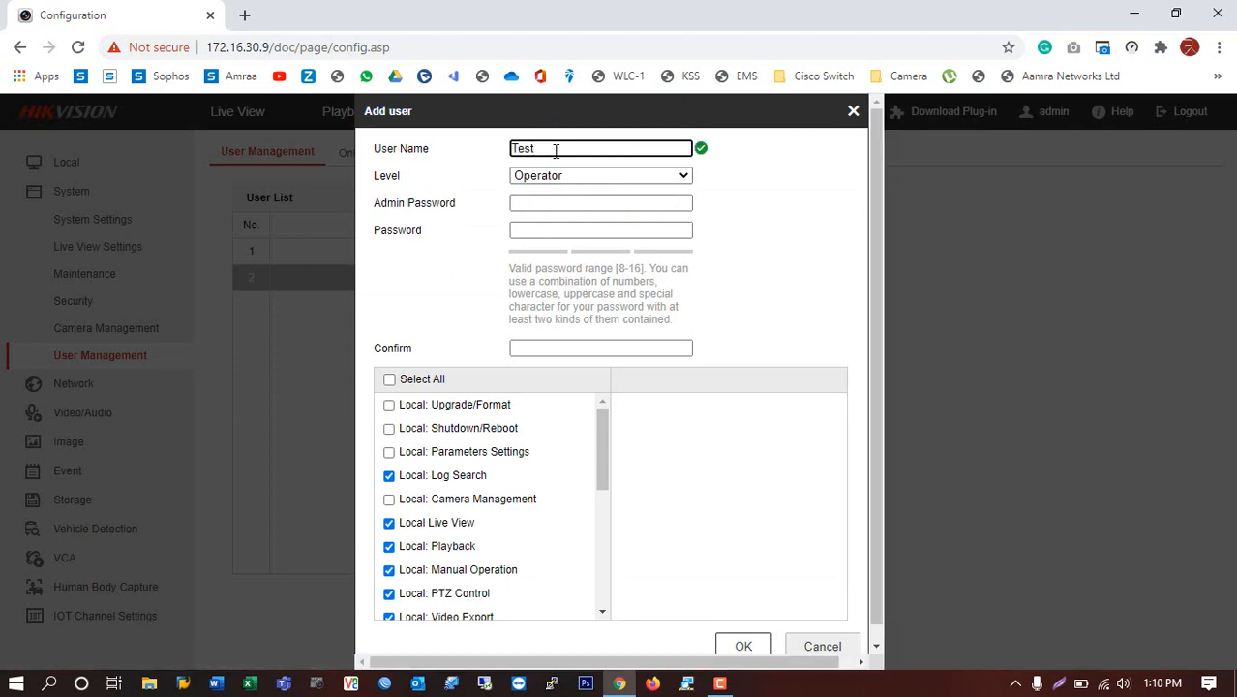
{"action": "left_click", "coordinate": [560, 176]}
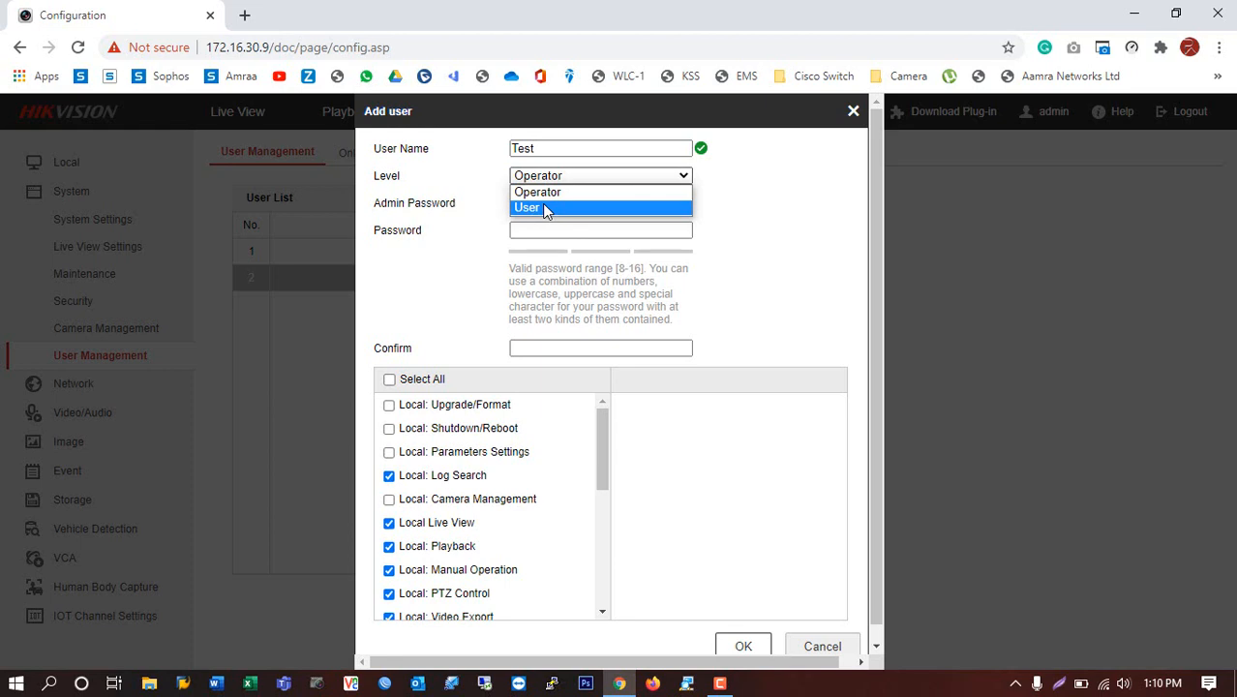
{"action": "left_click", "coordinate": [543, 207]}
Fill in the admin password, the new account's password and its confirmation.
{"action": "left_click", "coordinate": [533, 204]}
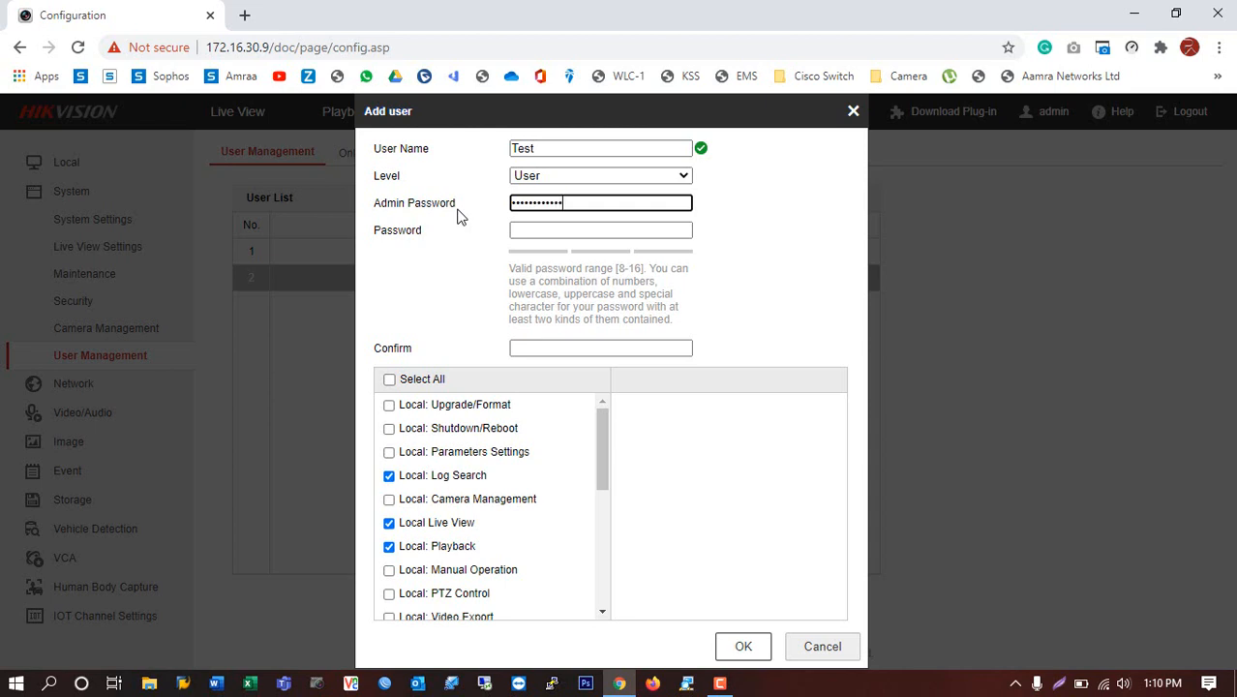
{"action": "left_click", "coordinate": [545, 227]}
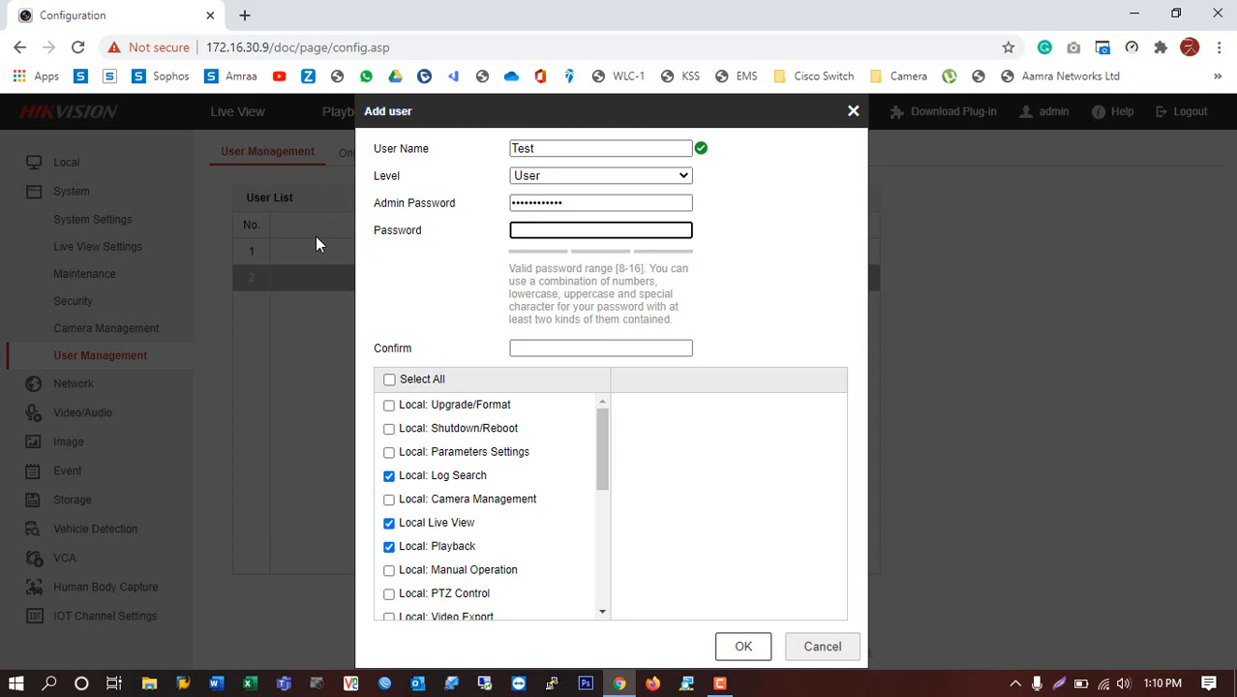
{"action": "type", "text": "•••"}
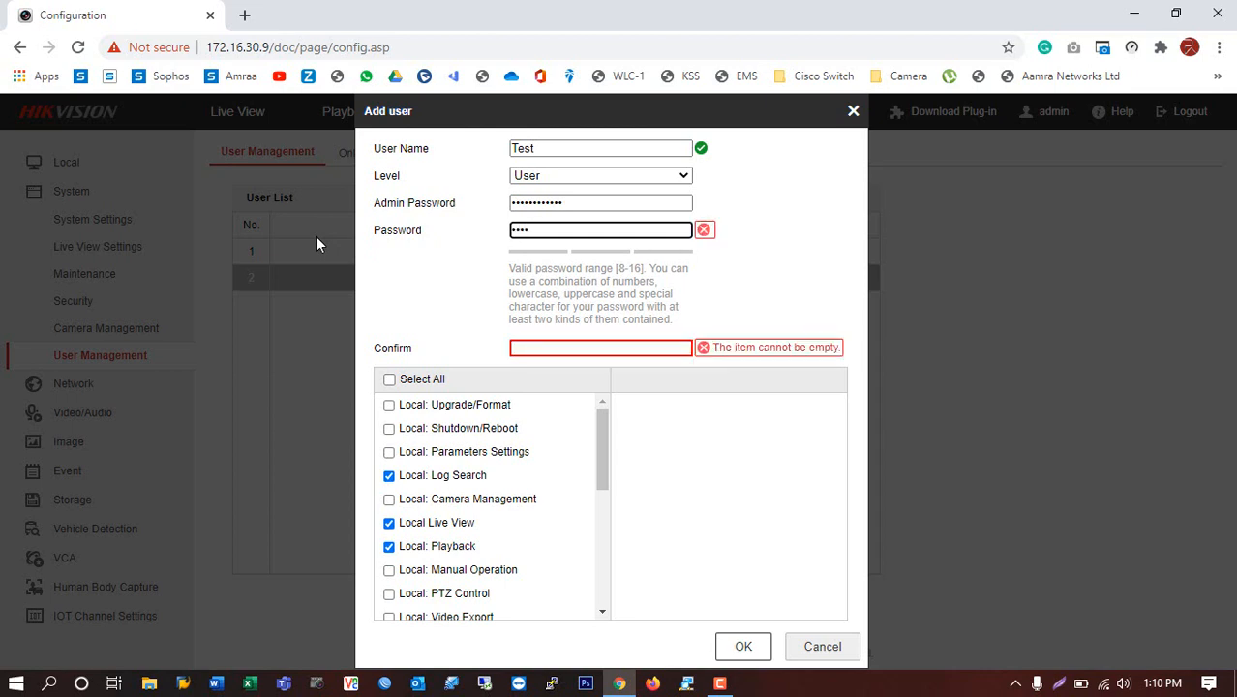
{"action": "type", "text": "•••••"}
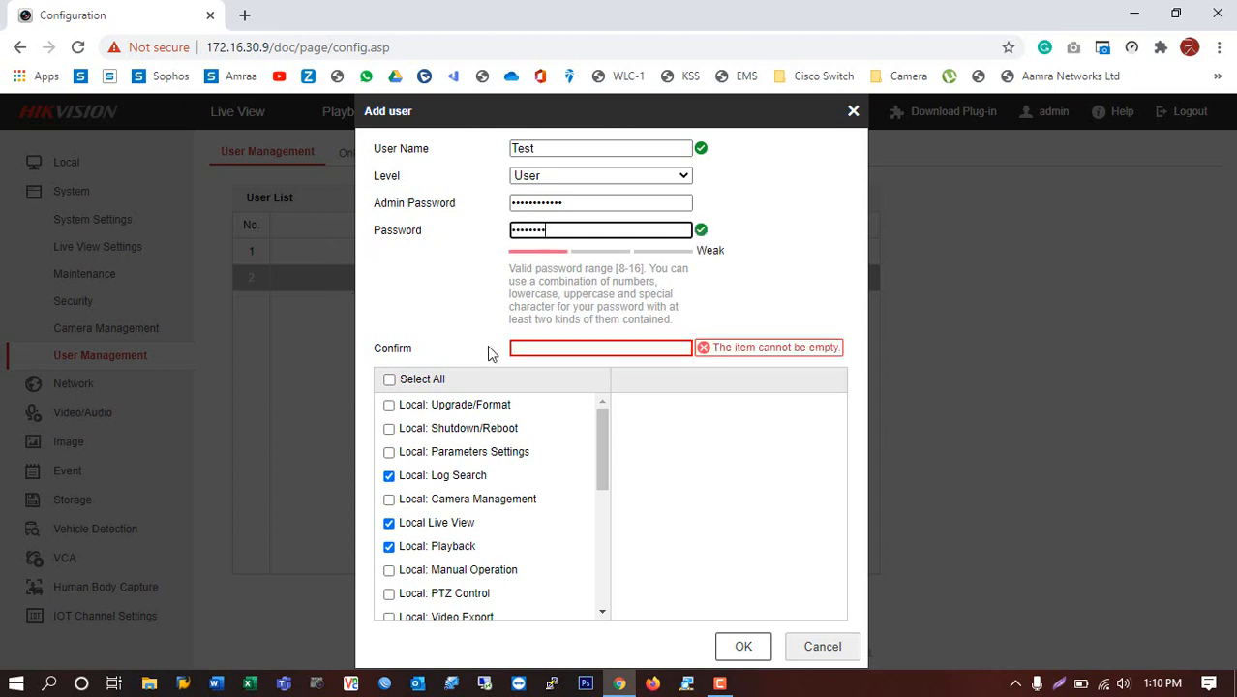
{"action": "left_click", "coordinate": [547, 351]}
{"action": "type", "text": "•••"}
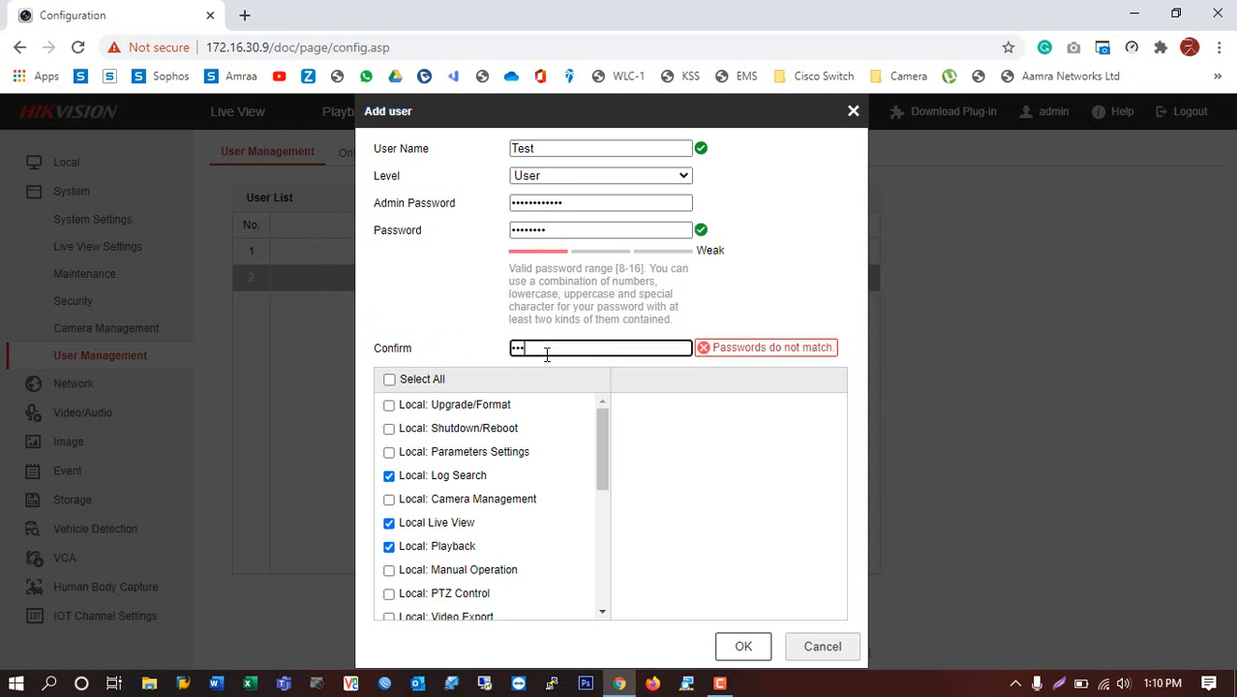
{"action": "type", "text": "••••"}
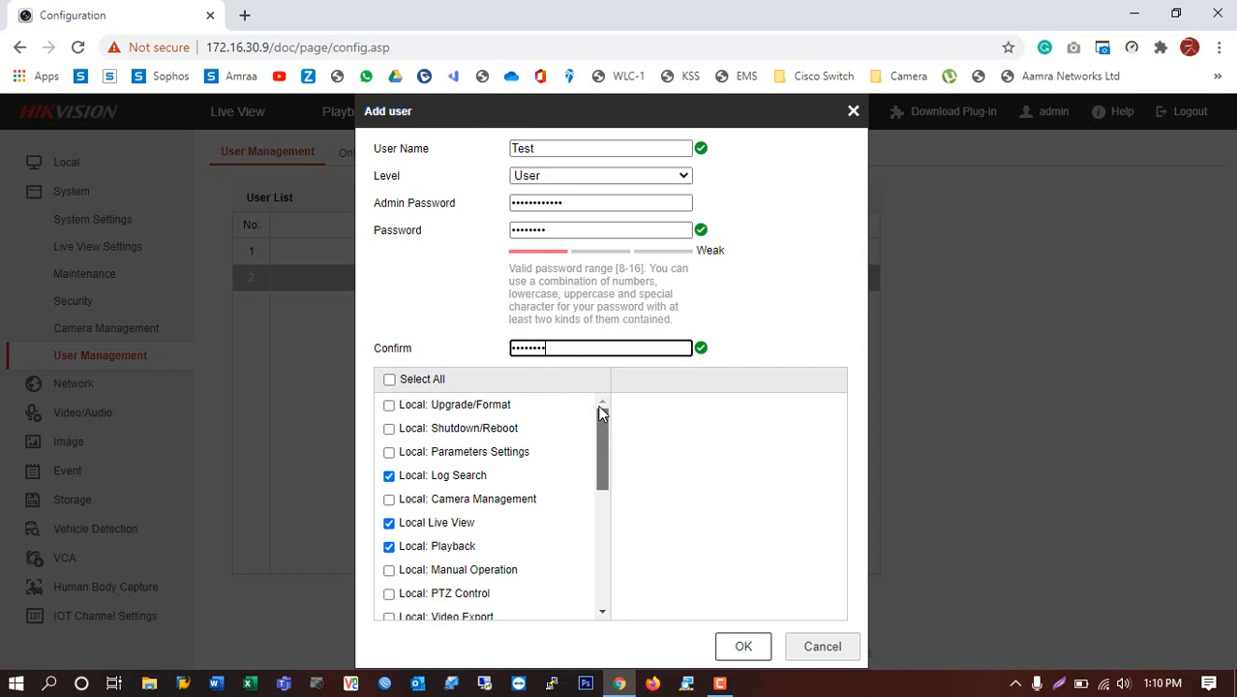
Limit Test's permissions to Local Live View only and save the new user.
{"action": "left_click", "coordinate": [390, 381]}
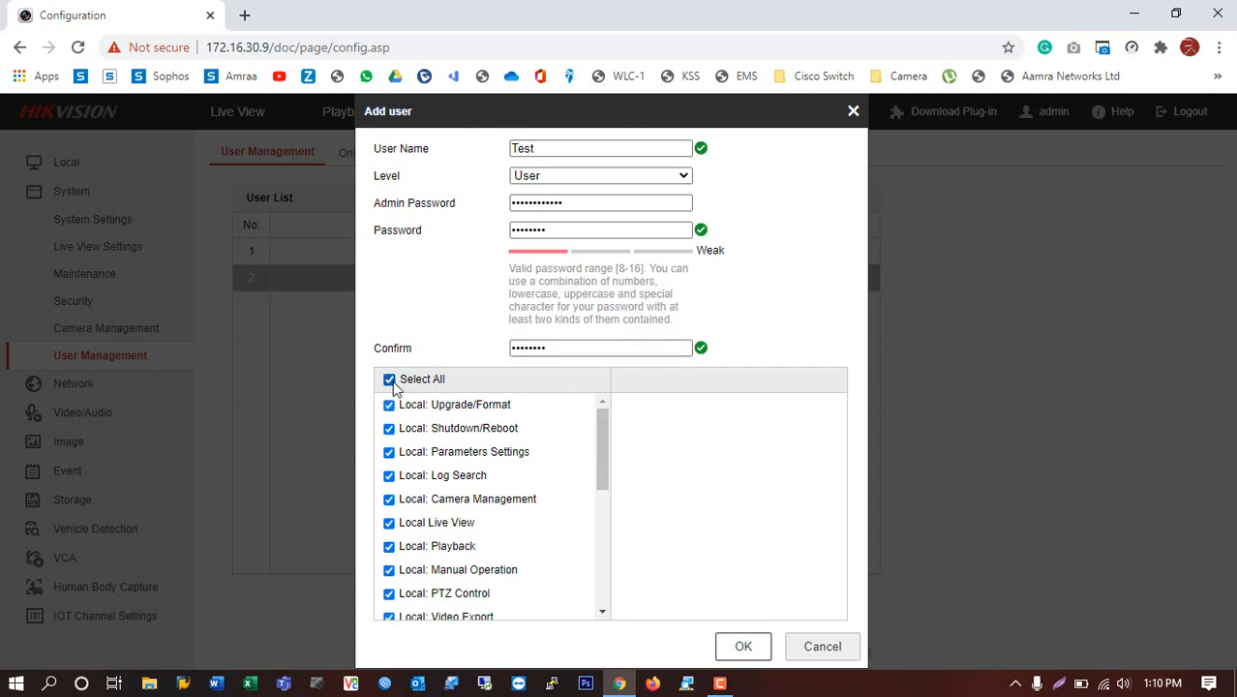
{"action": "left_click", "coordinate": [390, 379]}
{"action": "left_click_drag", "start_coordinate": [603, 438], "coordinate": [593, 579]}
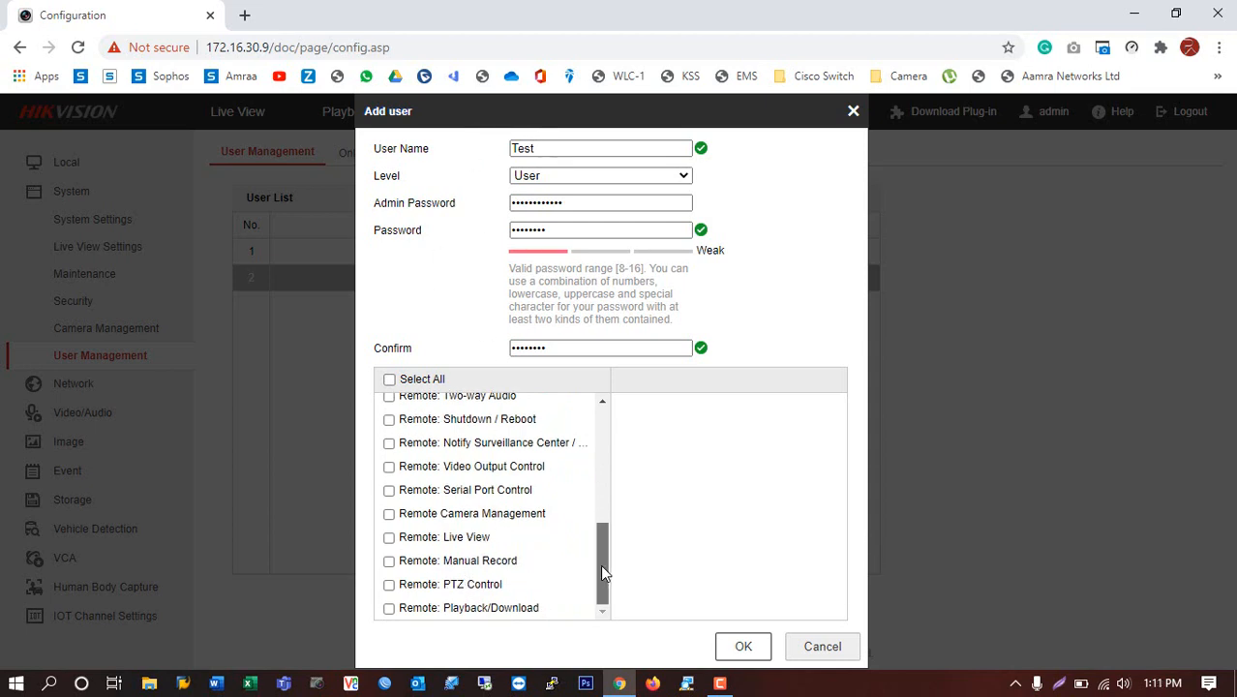
{"action": "left_click", "coordinate": [390, 542]}
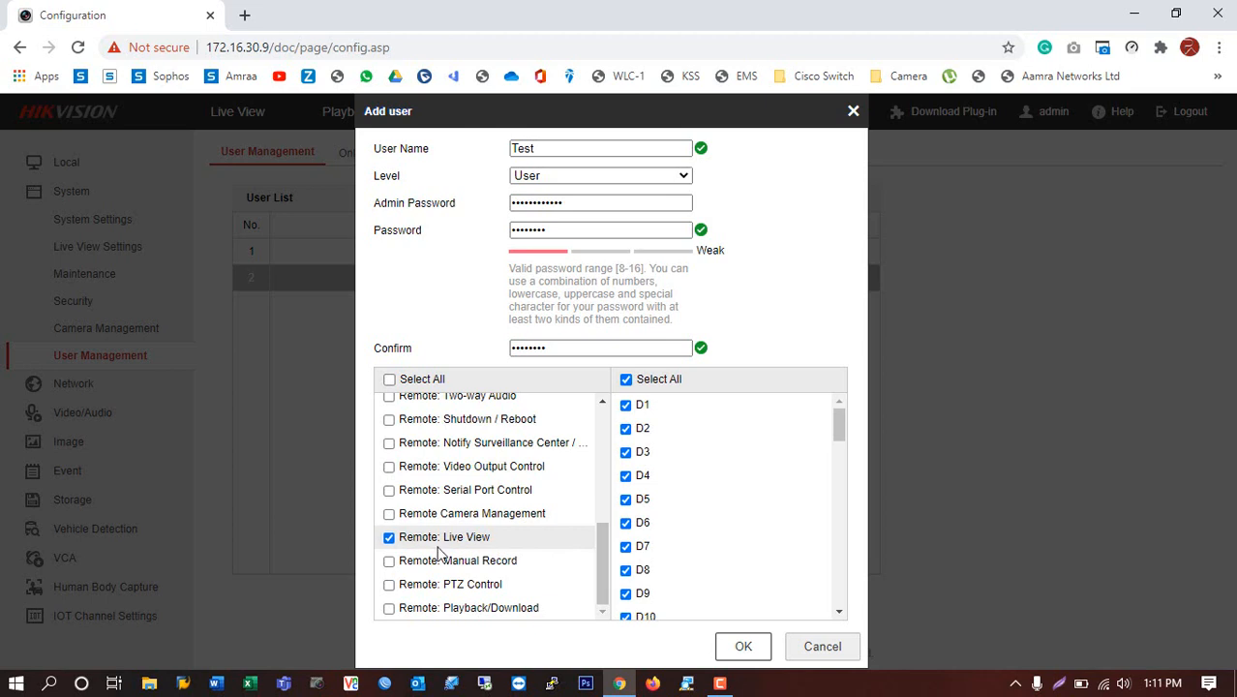
{"action": "left_click_drag", "start_coordinate": [602, 566], "coordinate": [609, 467]}
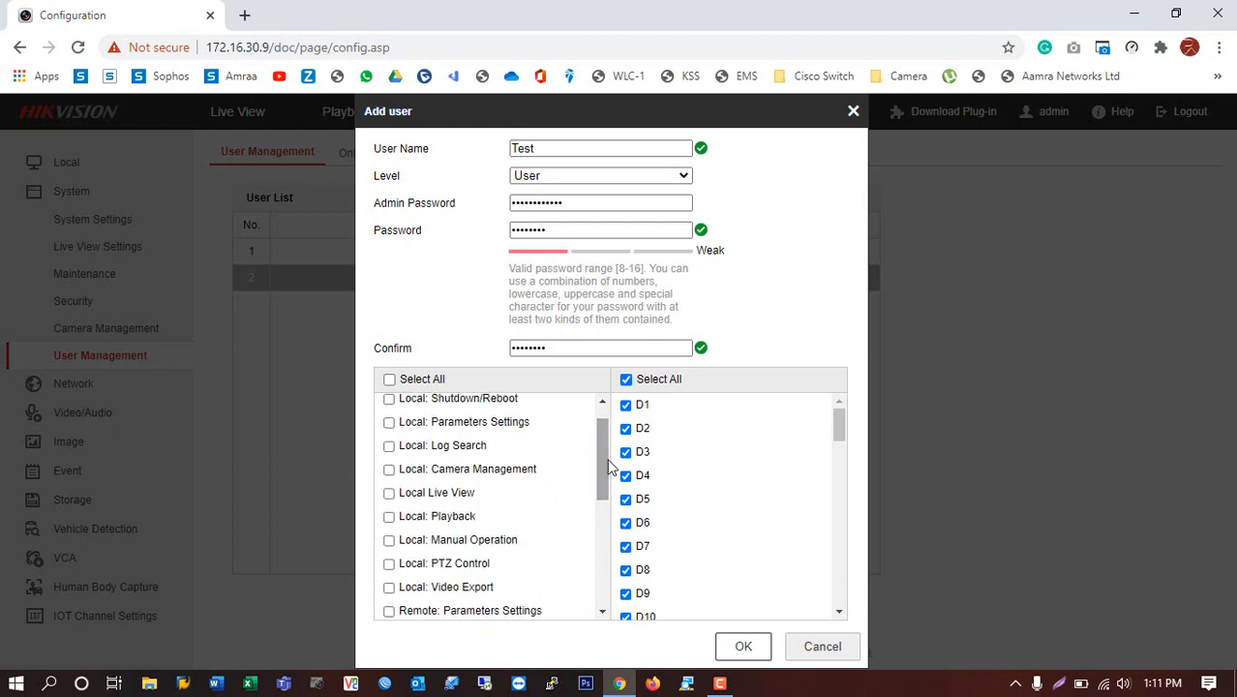
{"action": "left_click", "coordinate": [391, 495]}
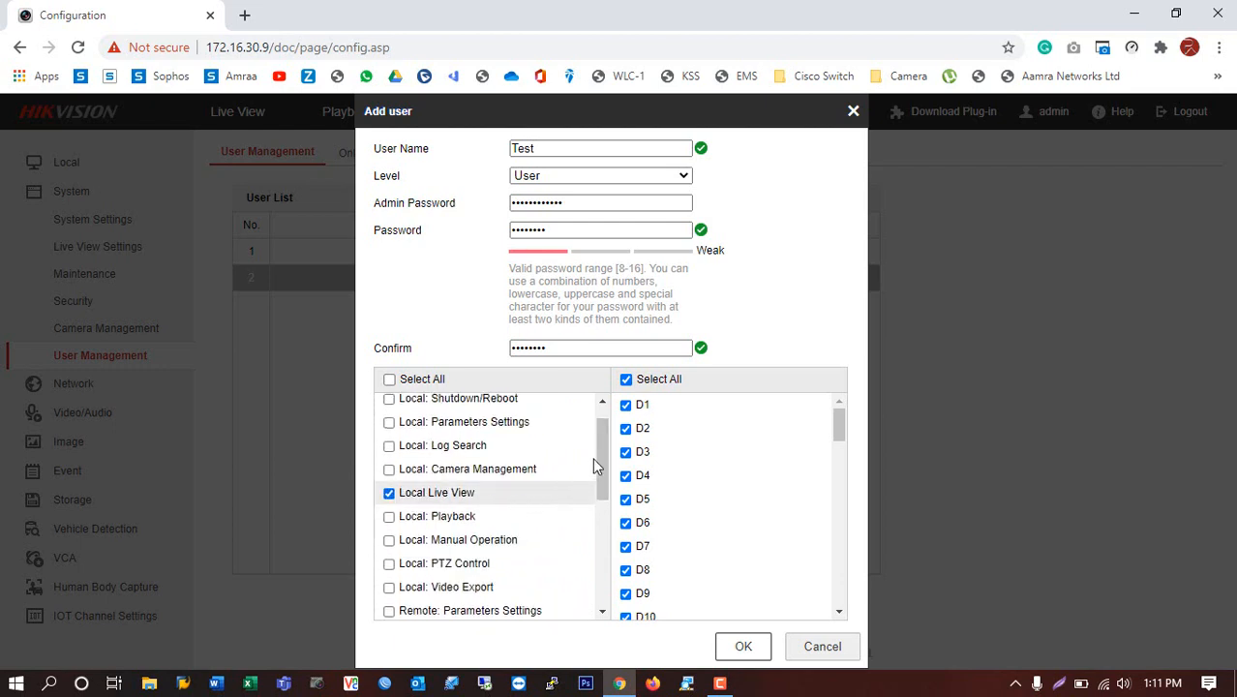
{"action": "left_click_drag", "start_coordinate": [600, 456], "coordinate": [584, 593]}
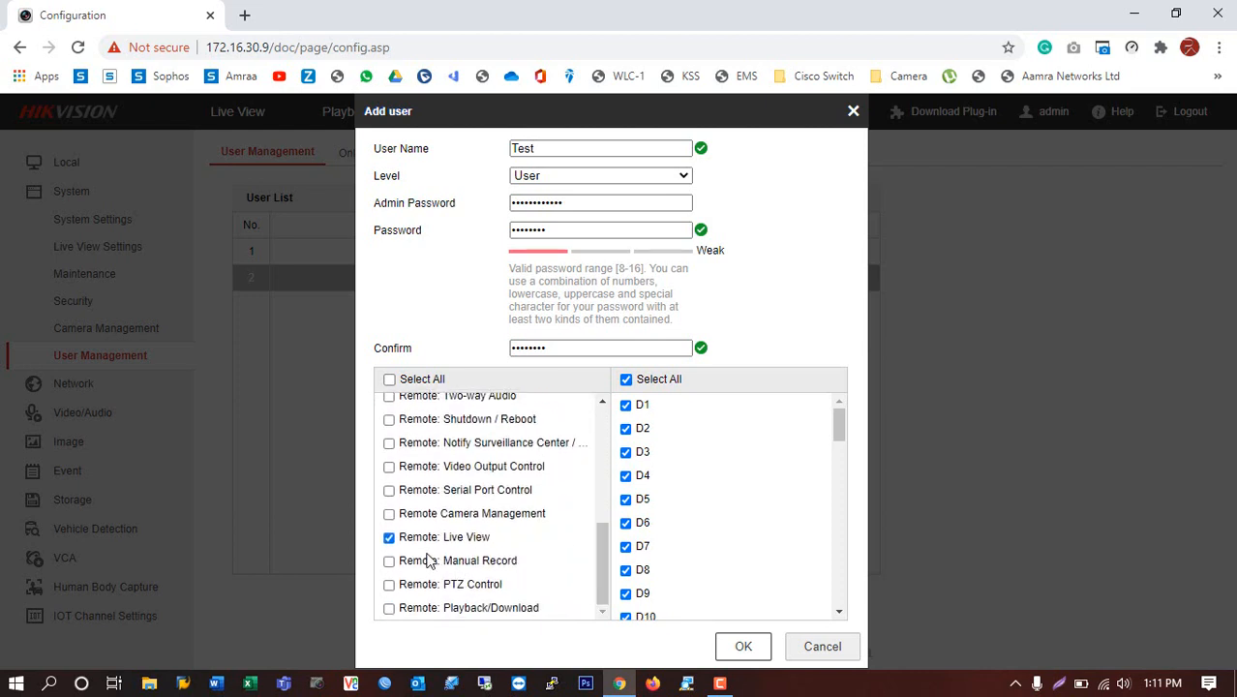
{"action": "left_click", "coordinate": [389, 538]}
{"action": "left_click_drag", "start_coordinate": [600, 559], "coordinate": [612, 416]}
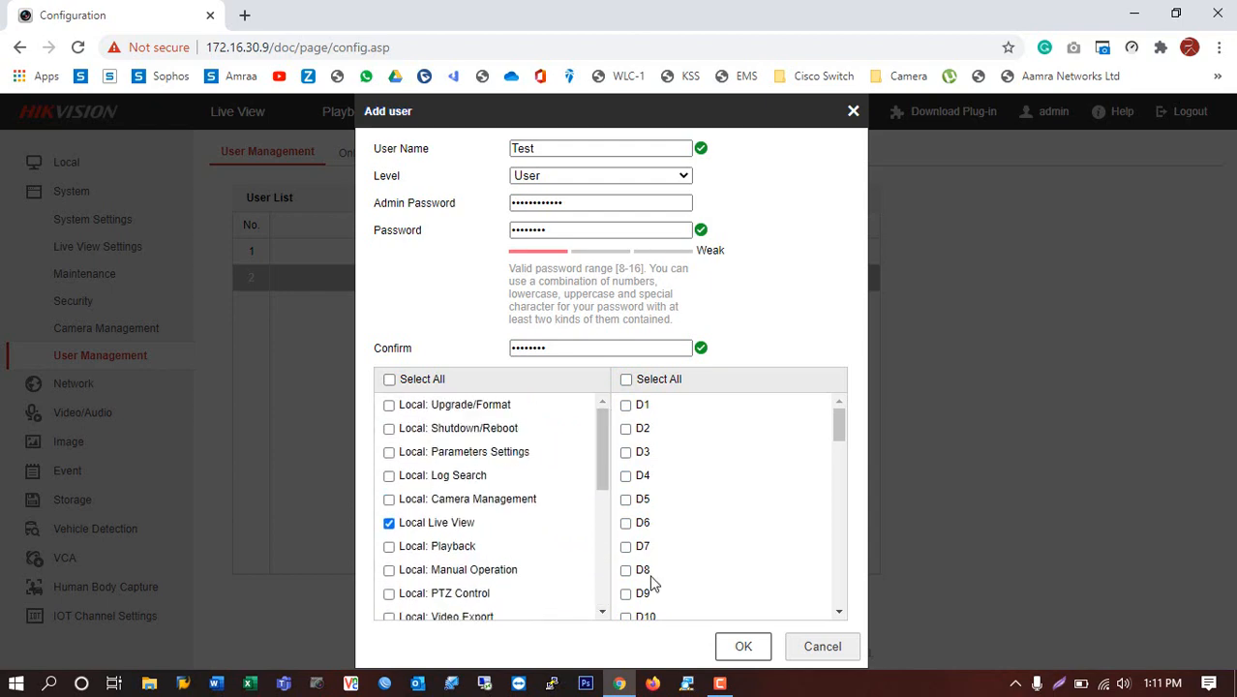
{"action": "left_click", "coordinate": [745, 645]}
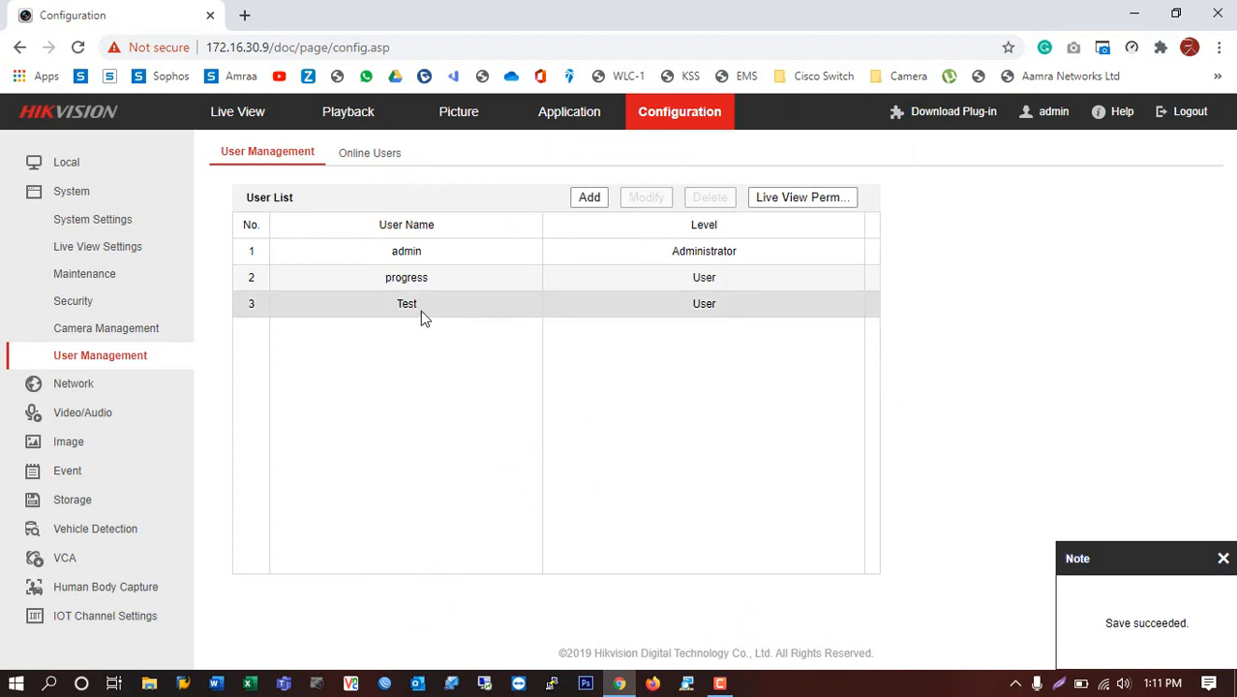
Select Test in the user list and log out of the admin account.
{"action": "left_click", "coordinate": [467, 319]}
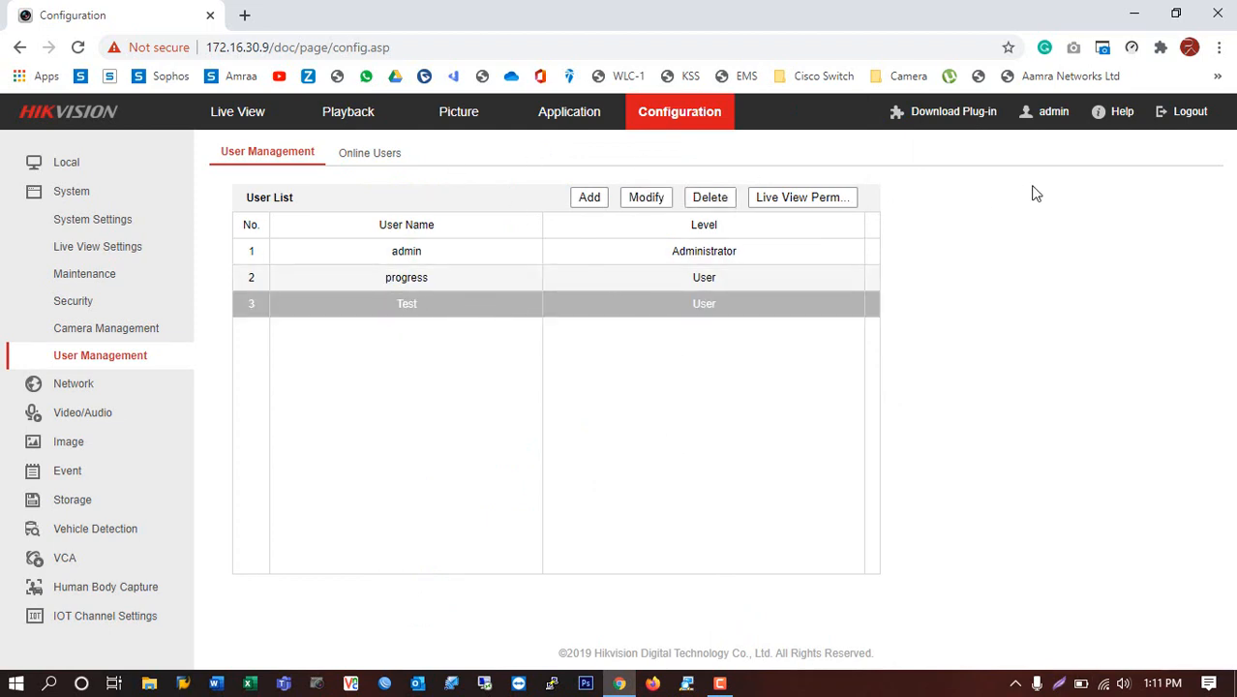
{"action": "left_click", "coordinate": [1184, 124]}
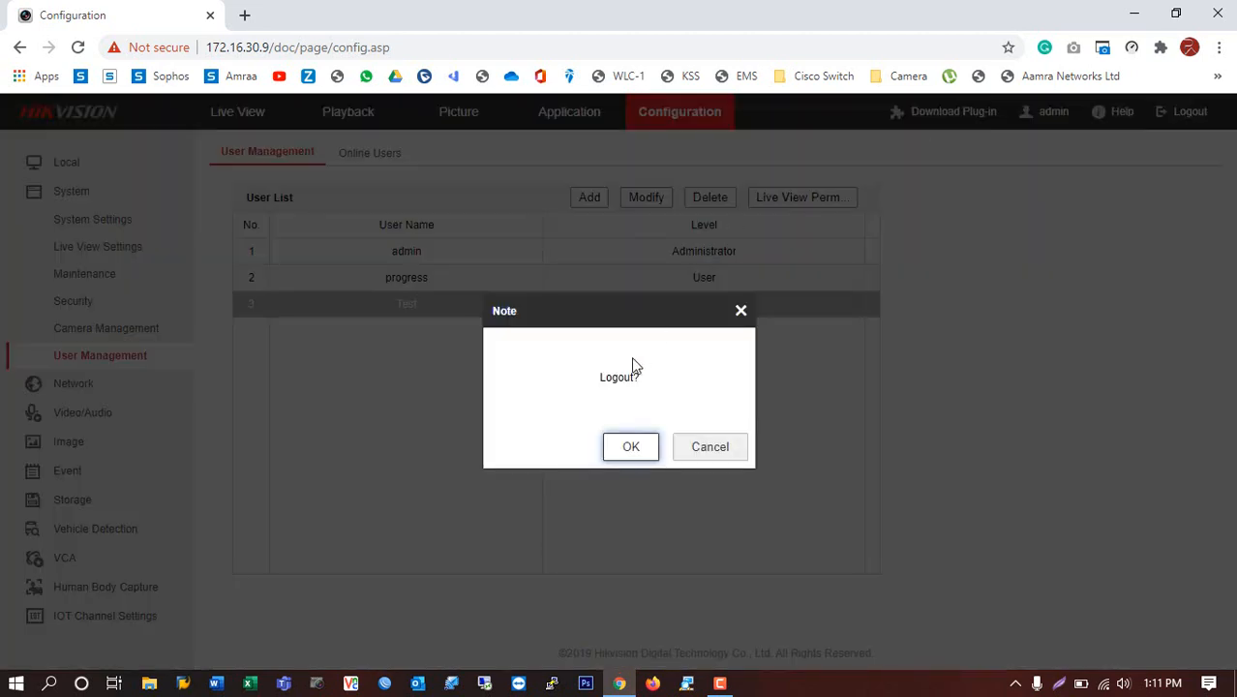
{"action": "left_click", "coordinate": [619, 448]}
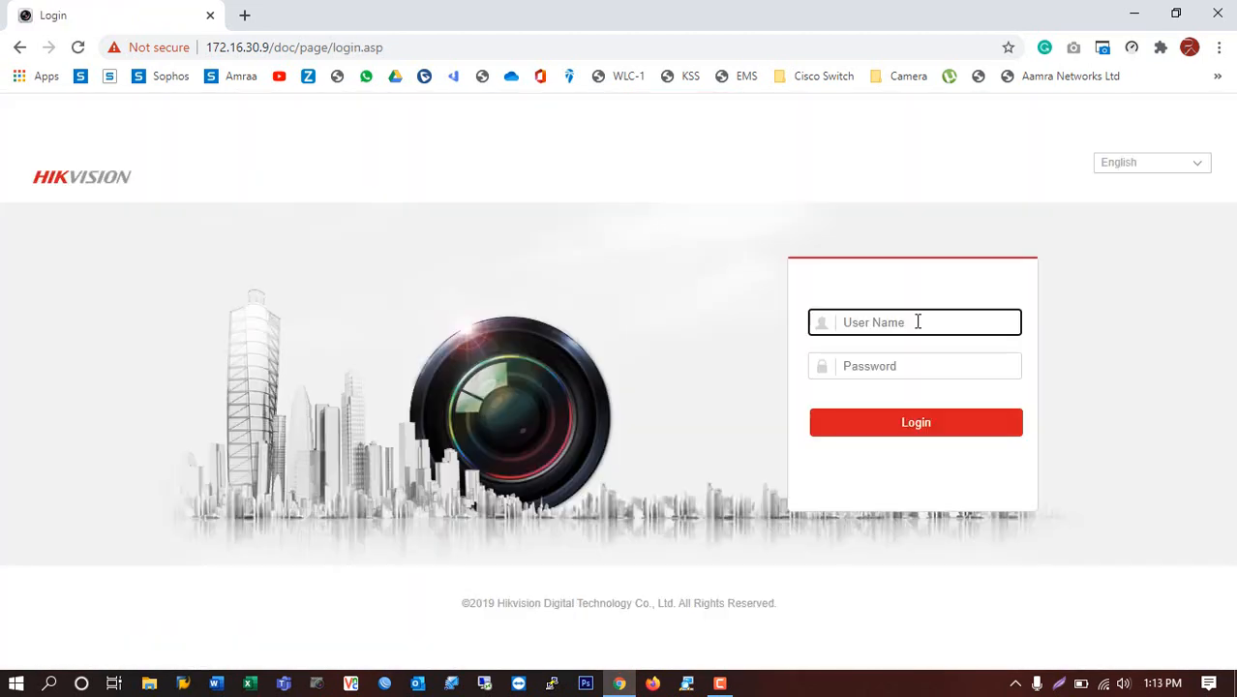
Sign in with the Test user name and its password.
{"action": "type", "text": "Test"}
{"action": "left_click", "coordinate": [914, 365]}
{"action": "type", "text": "***"}
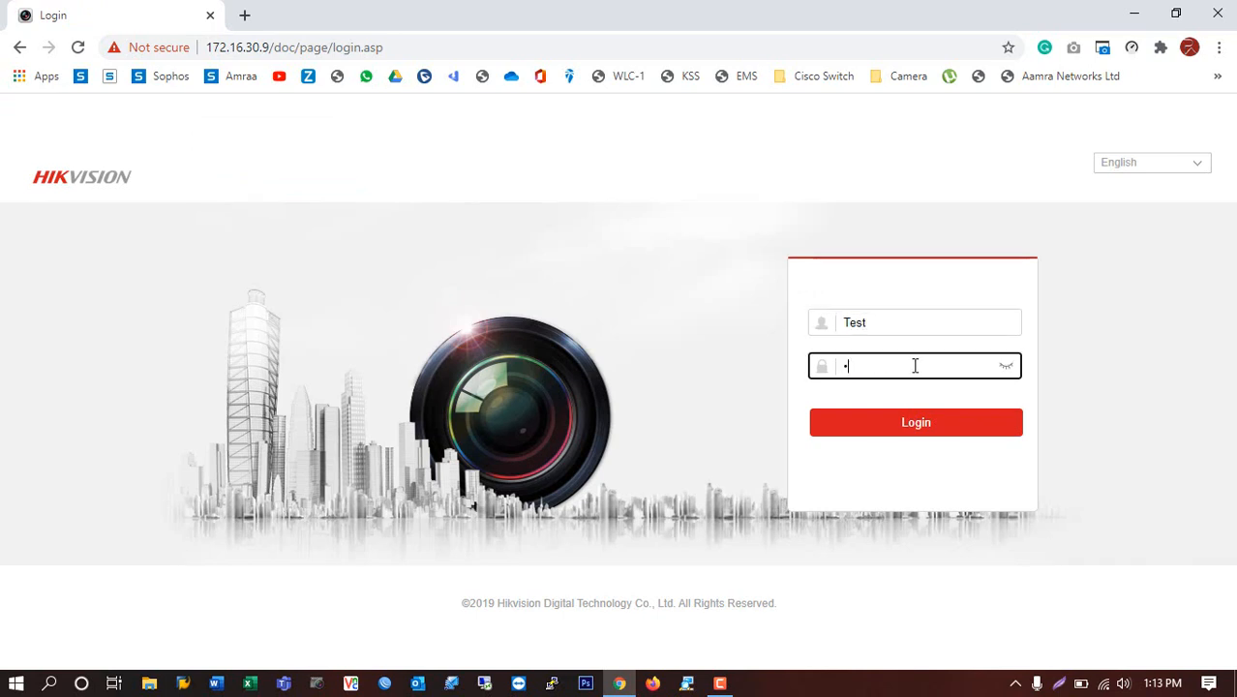
{"action": "type", "text": "****"}
{"action": "left_click", "coordinate": [922, 433]}
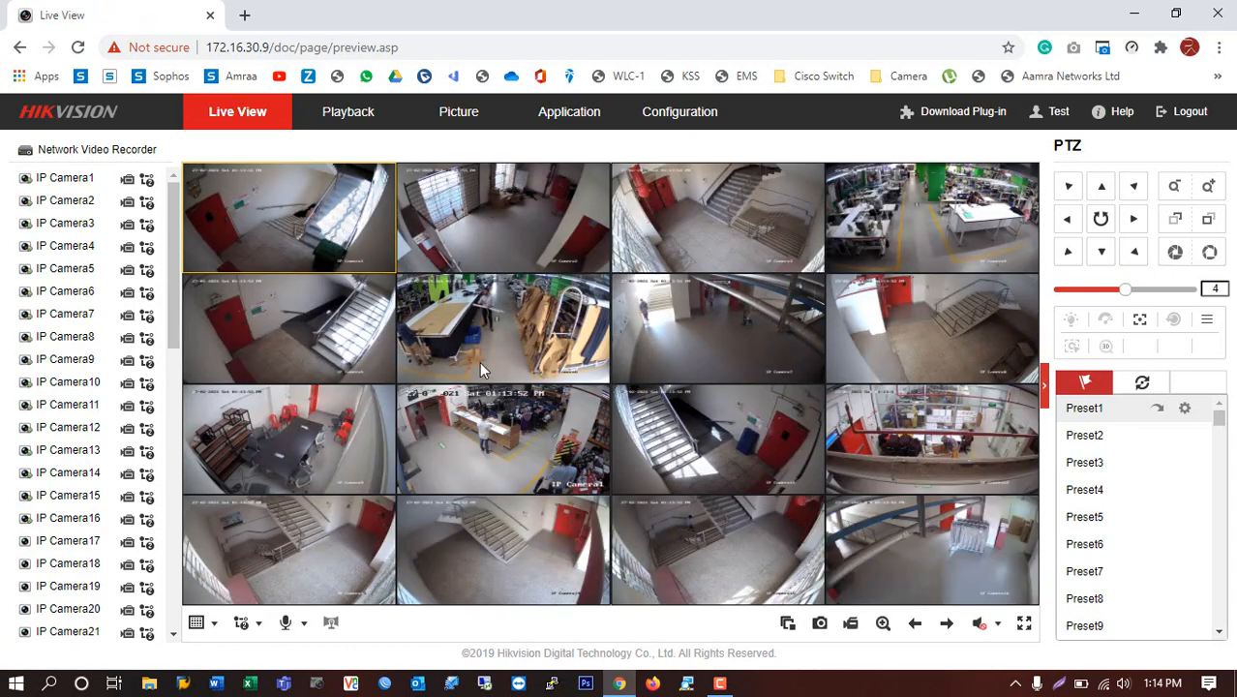
View IP Camera5 full-screen, return to the grid, and open Configuration as Test.
{"action": "double_click", "coordinate": [292, 350]}
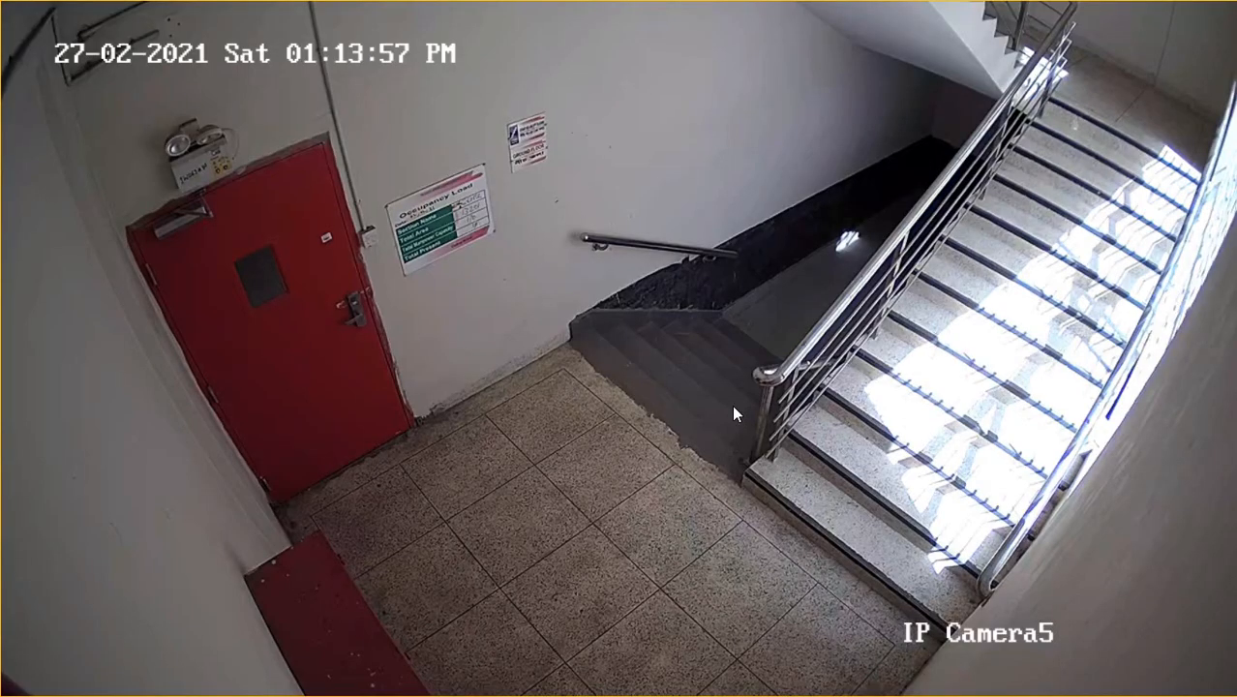
{"action": "double_click", "coordinate": [732, 404]}
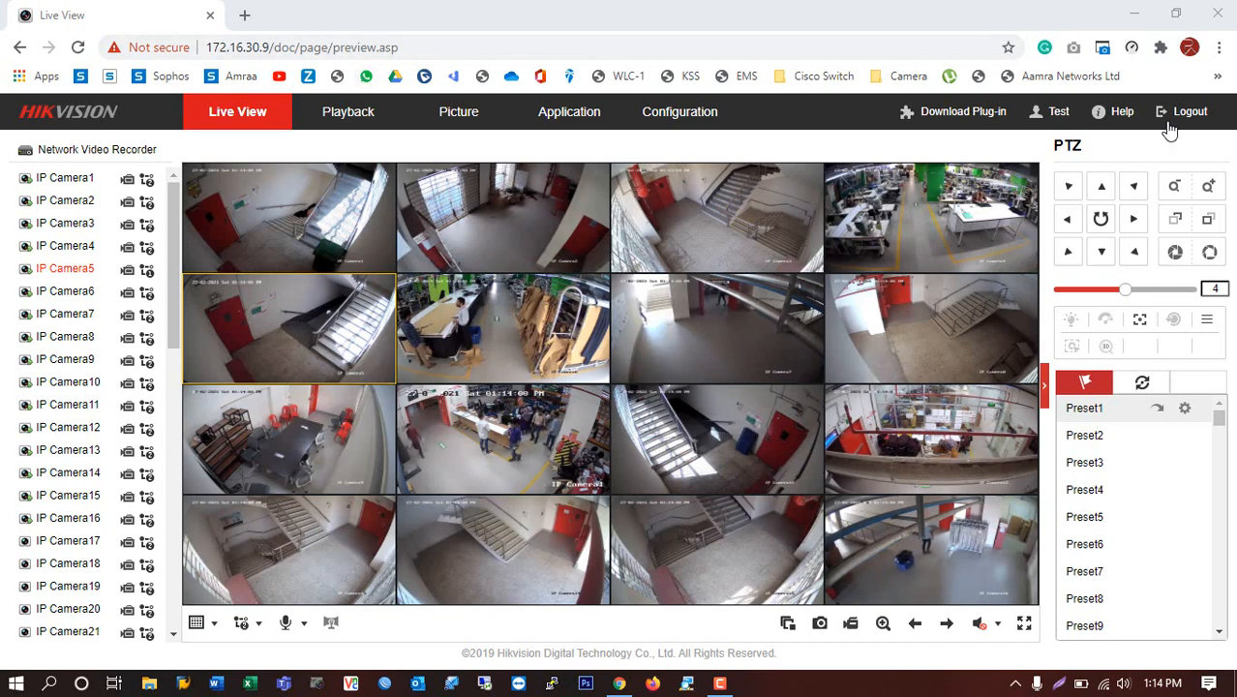
{"action": "left_click", "coordinate": [677, 121]}
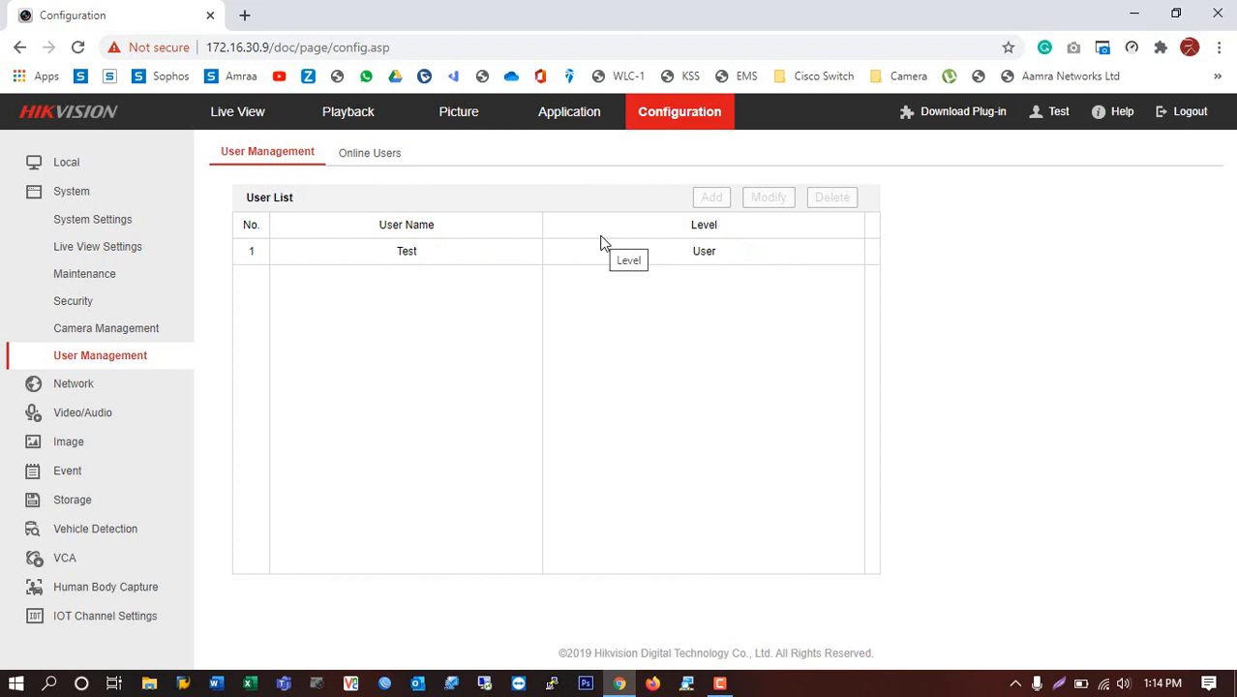
Log out of the Test account and close the Chrome window.
{"action": "left_click", "coordinate": [1191, 114]}
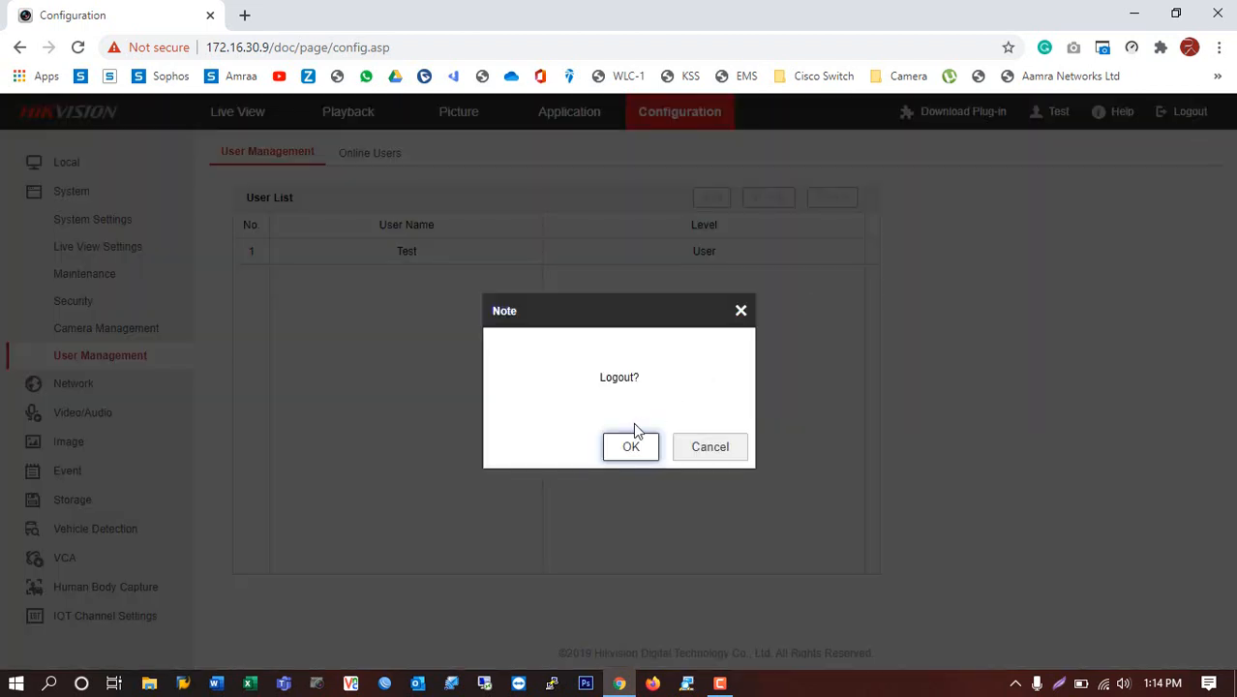
{"action": "left_click", "coordinate": [632, 455]}
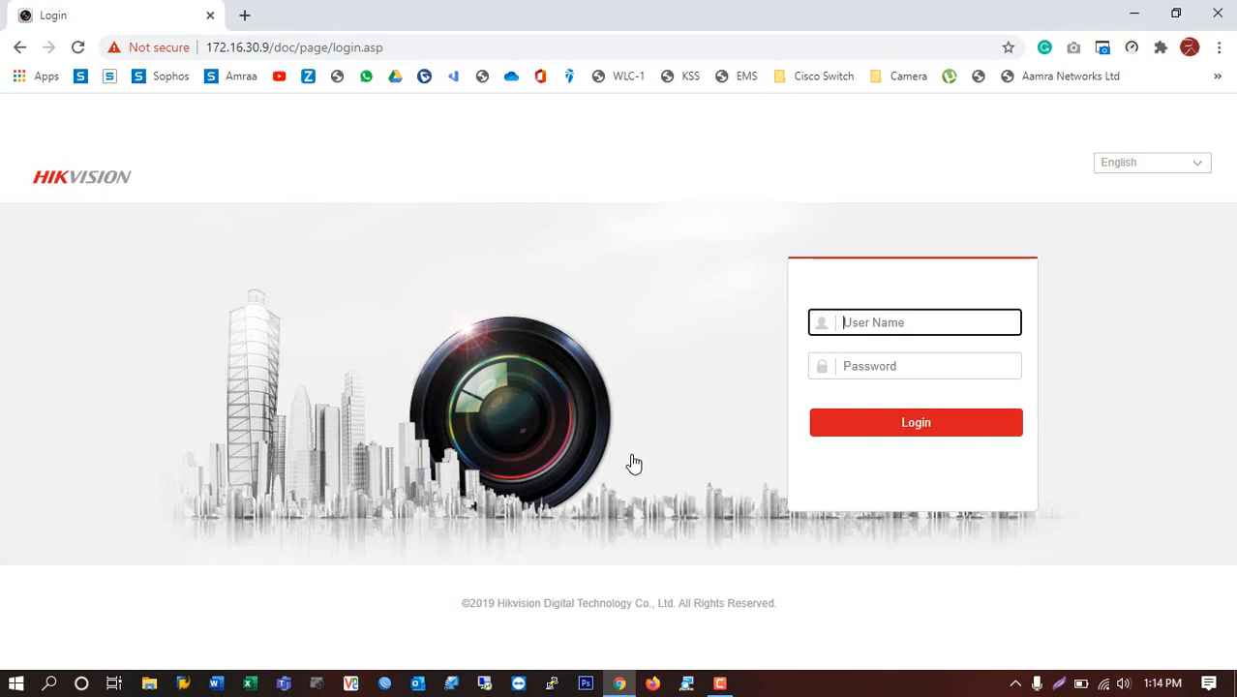
{"action": "left_click", "coordinate": [1217, 9]}
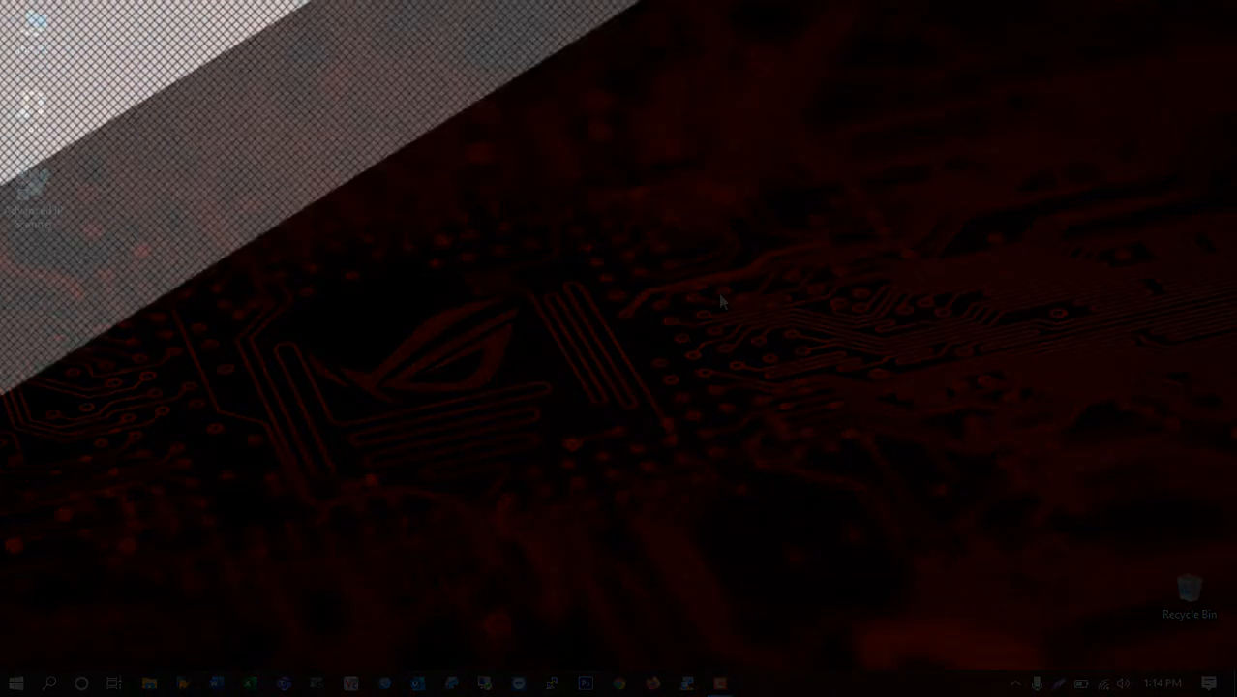